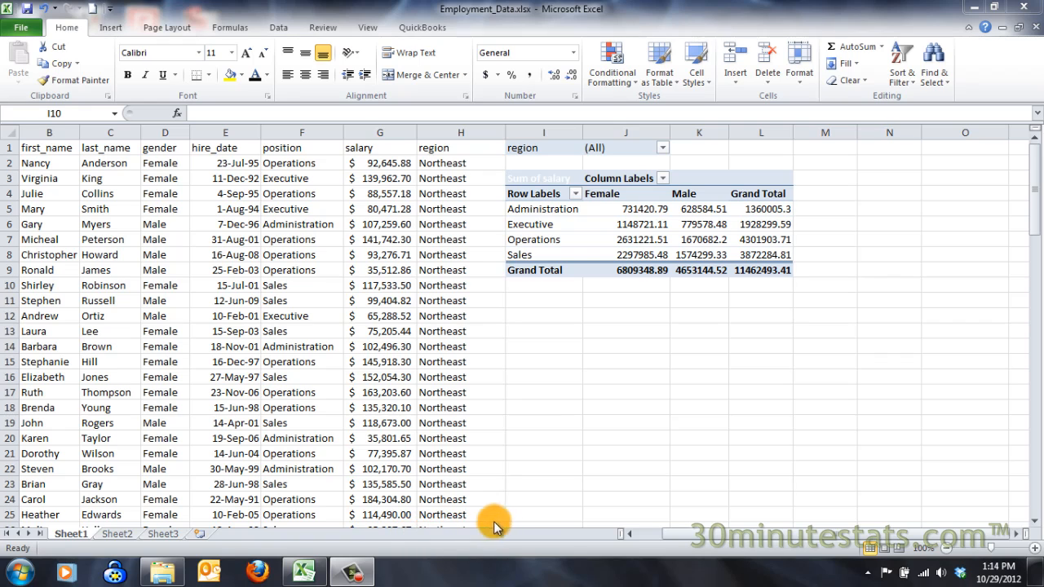
Turn off the grand totals for both rows and columns in the salary pivot table.
left_click(543, 148)
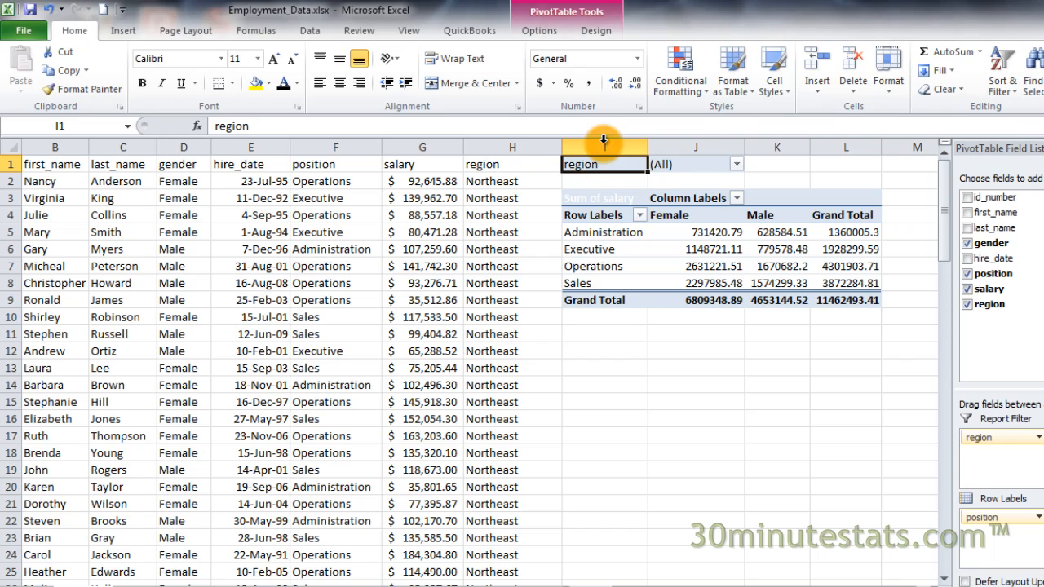
left_click(597, 33)
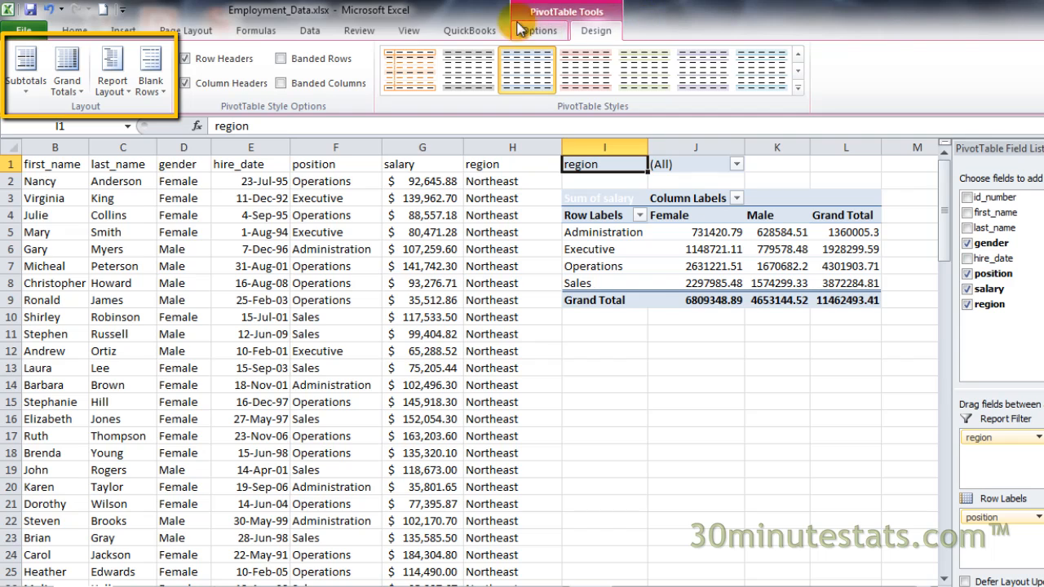
left_click(72, 88)
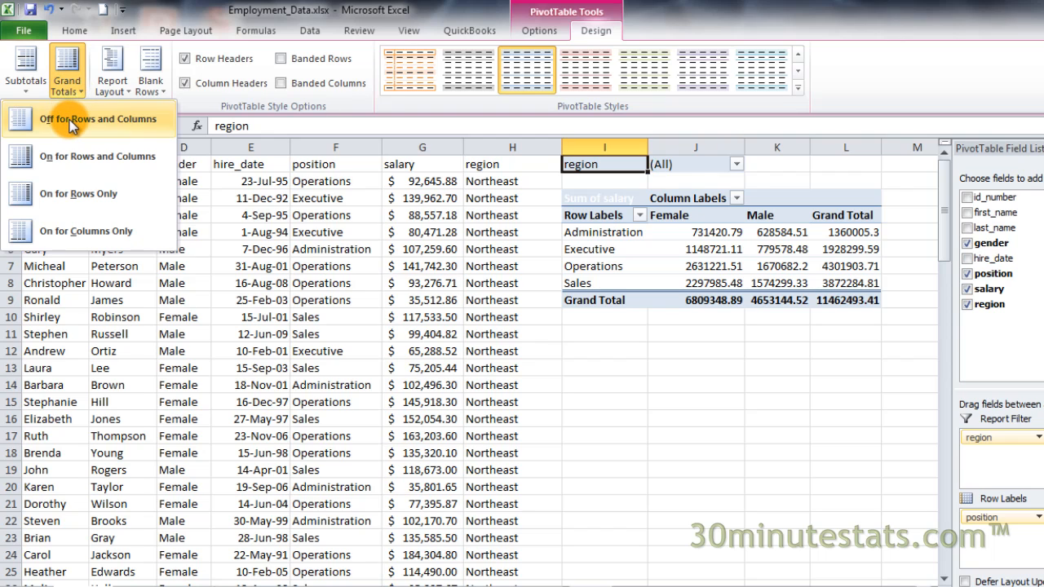
left_click(71, 122)
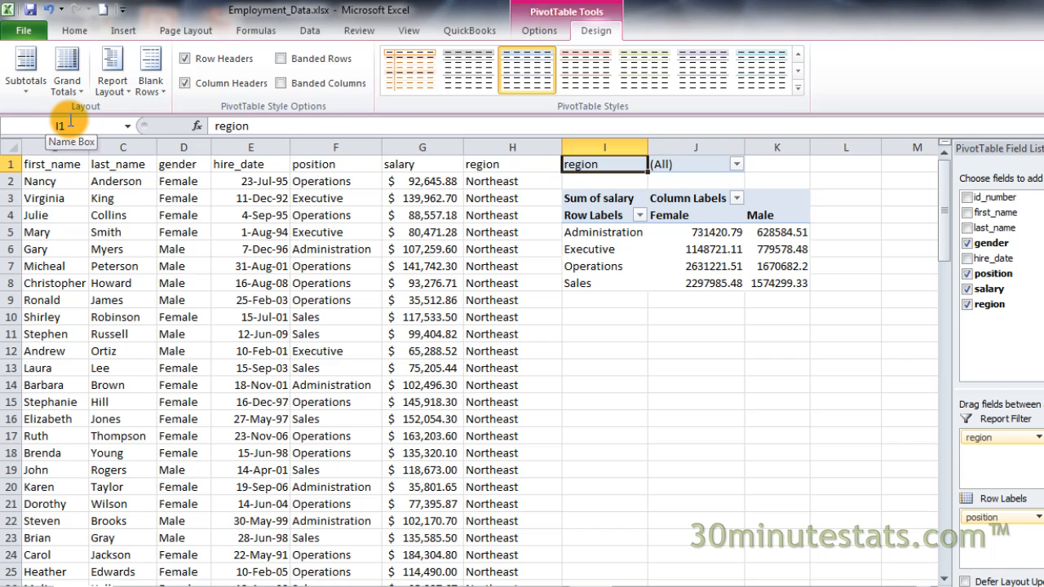
Show the pivot table's grand totals for rows only, and switch them to columns only.
left_click(68, 81)
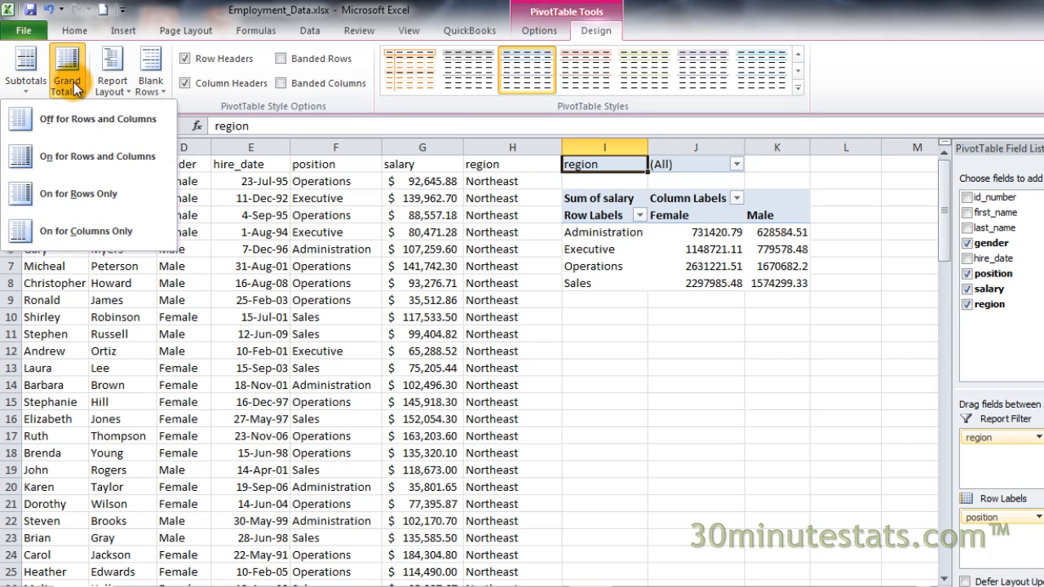
left_click(75, 193)
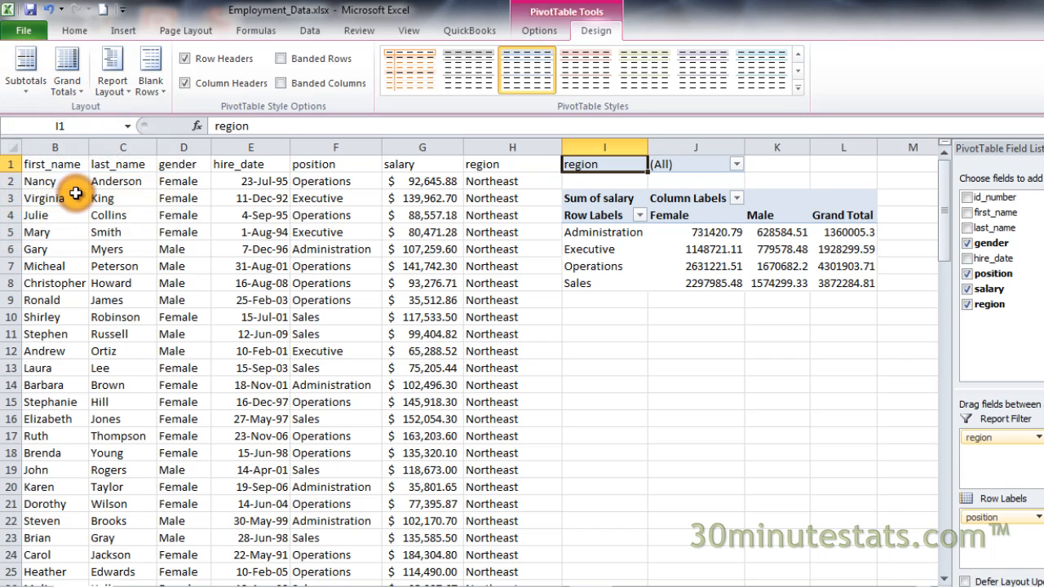
left_click(67, 80)
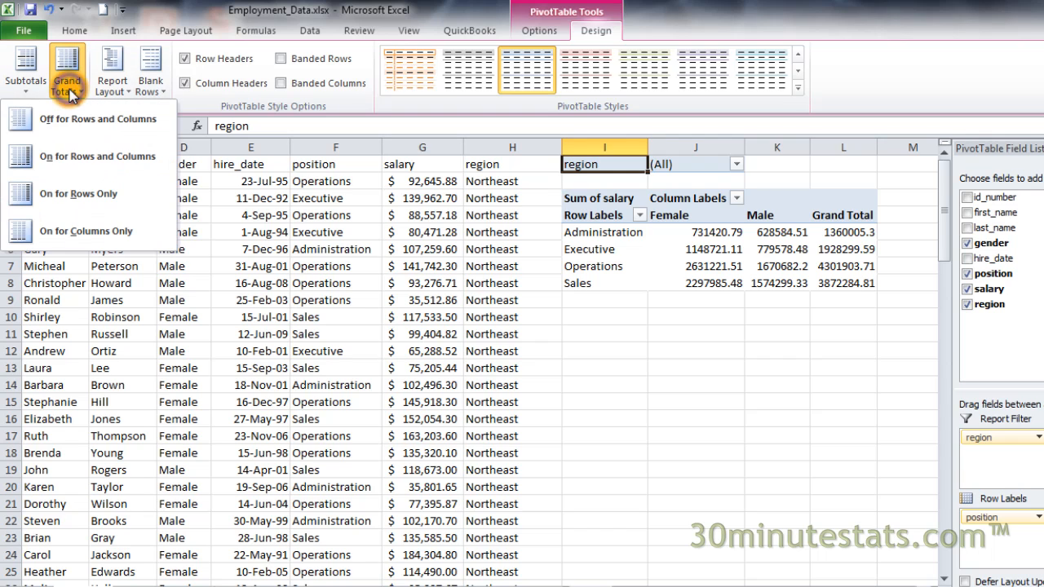
left_click(65, 231)
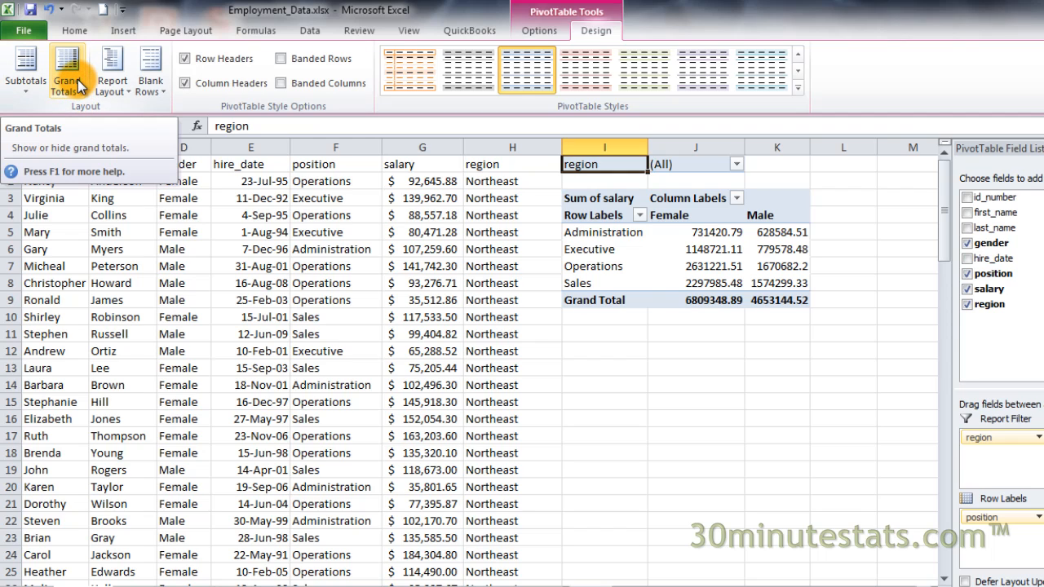
Turn on the pivot table's grand totals for both rows and columns.
left_click(78, 80)
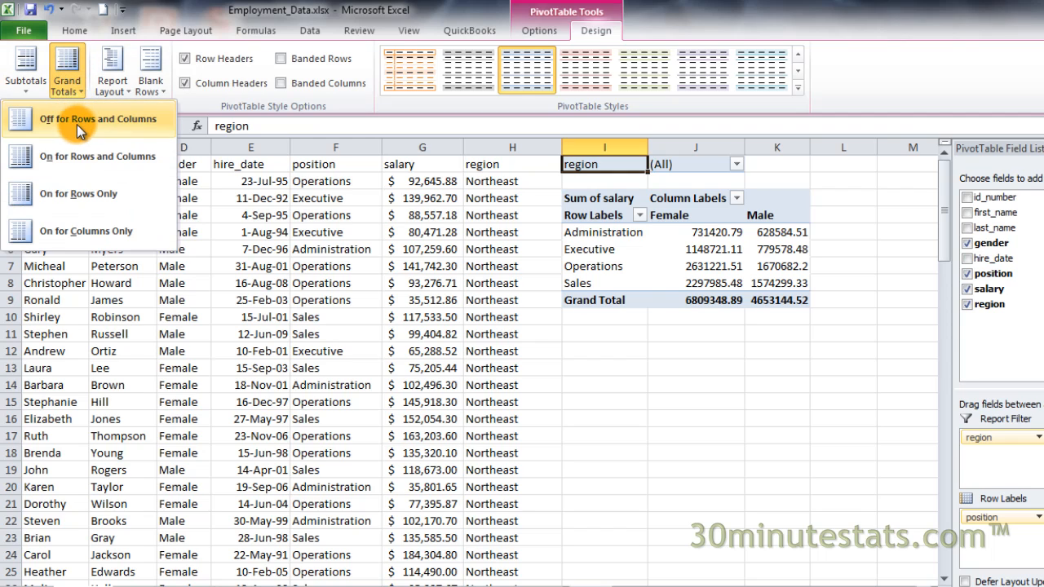
left_click(77, 153)
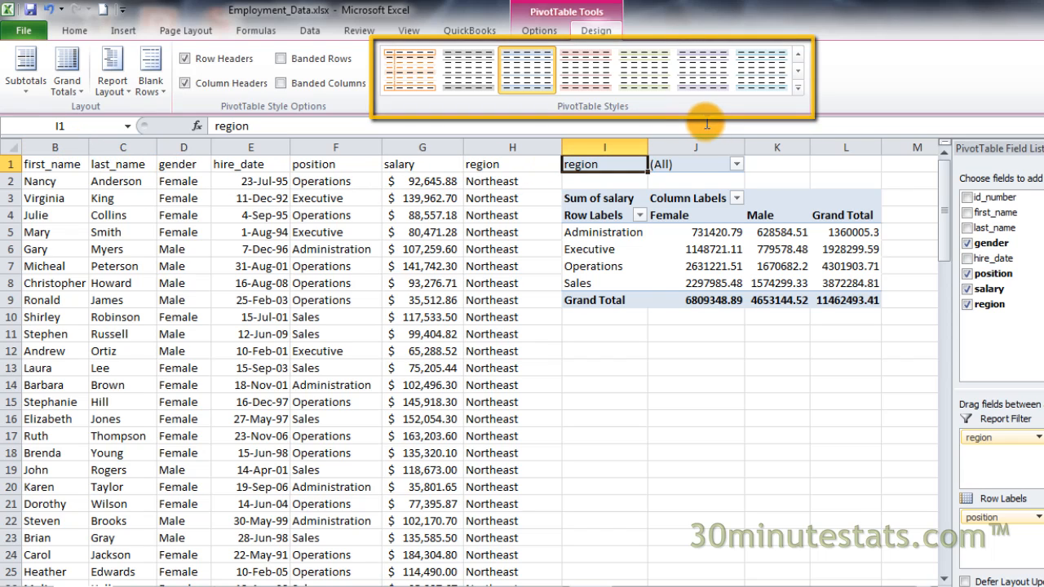
Browse the PivotTable styles and apply the medium blue style with a solid dark blue header.
left_click(796, 73)
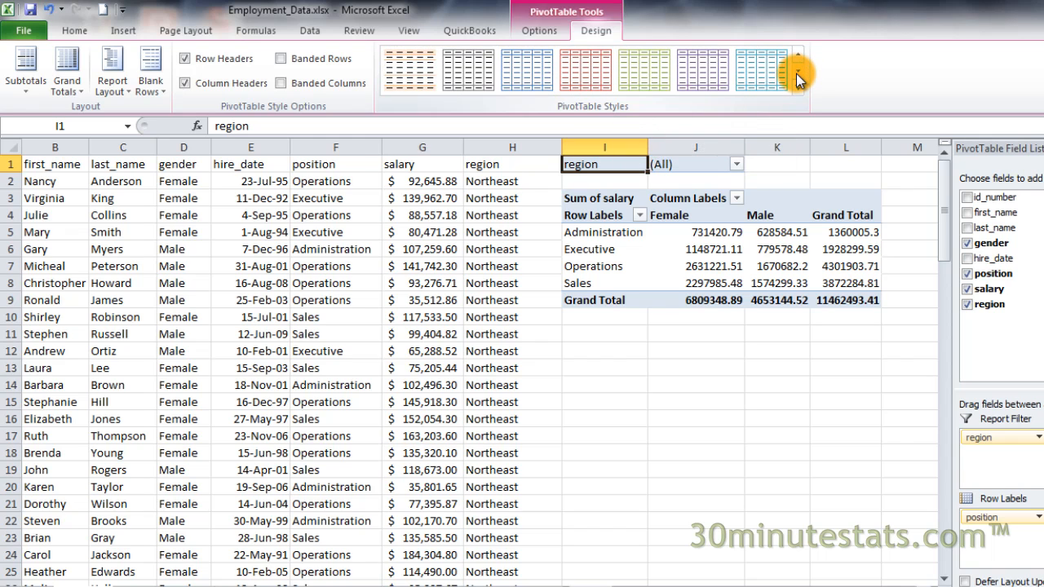
left_click(796, 73)
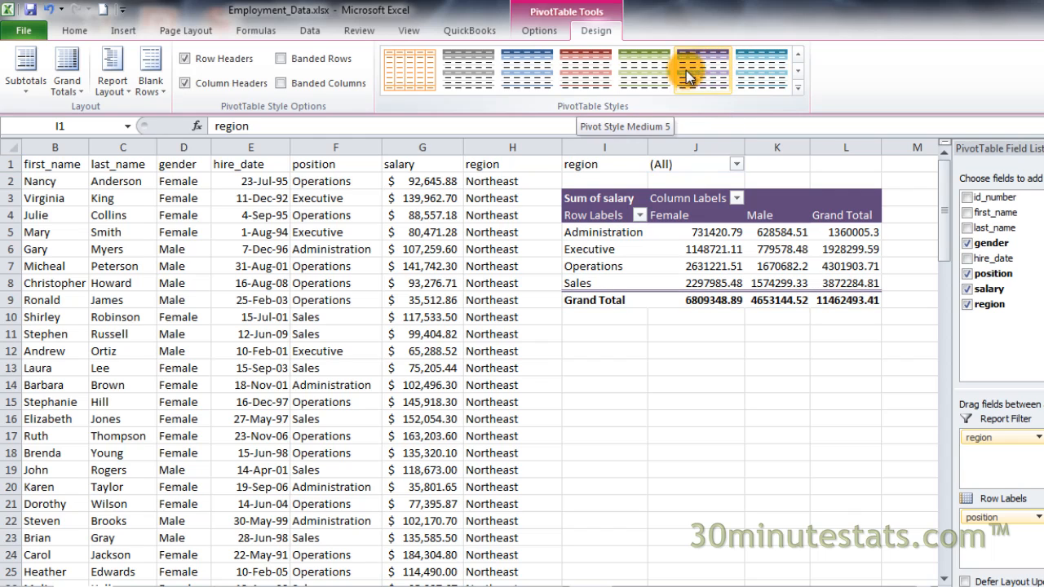
left_click(538, 84)
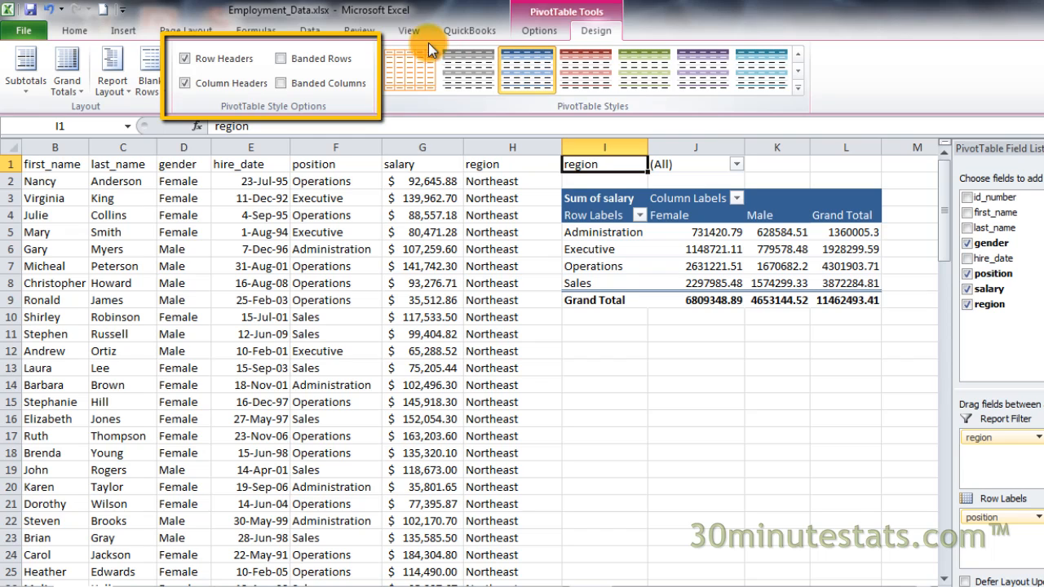
Try out the column headers, banded rows and banded columns style options, returning each to its original setting.
left_click(183, 85)
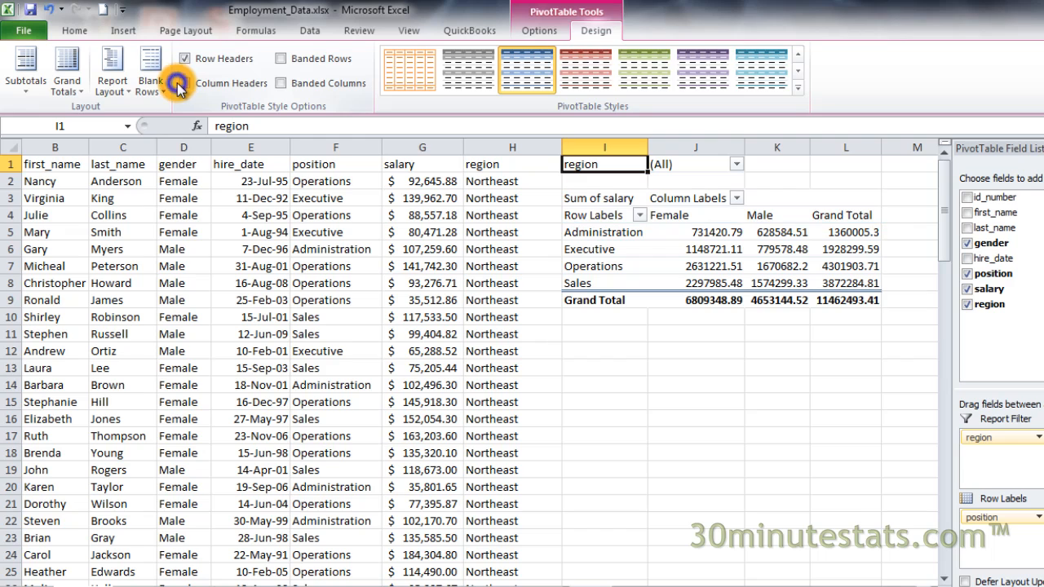
left_click(182, 85)
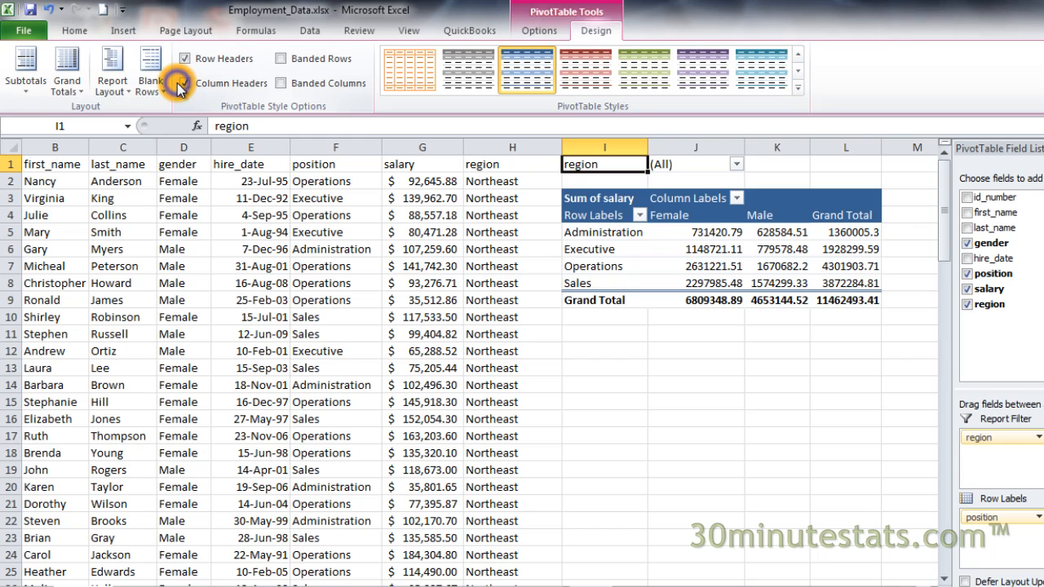
left_click(284, 62)
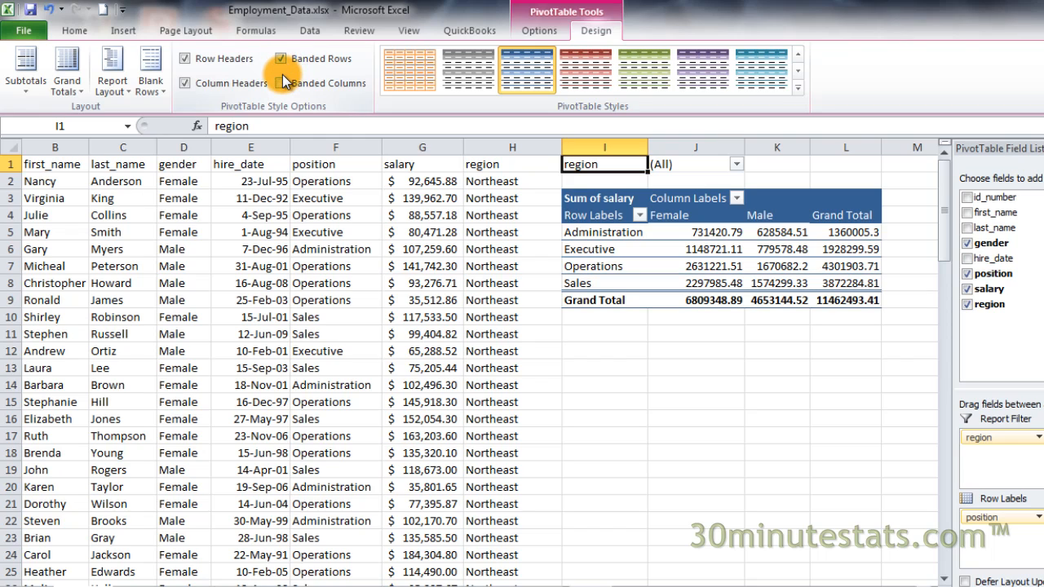
left_click(281, 84)
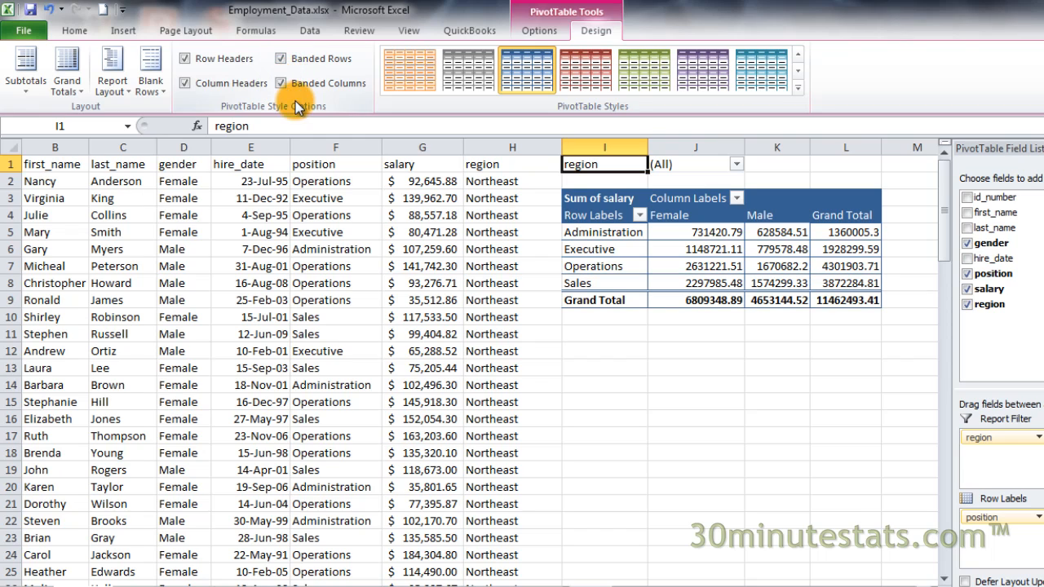
left_click(281, 59)
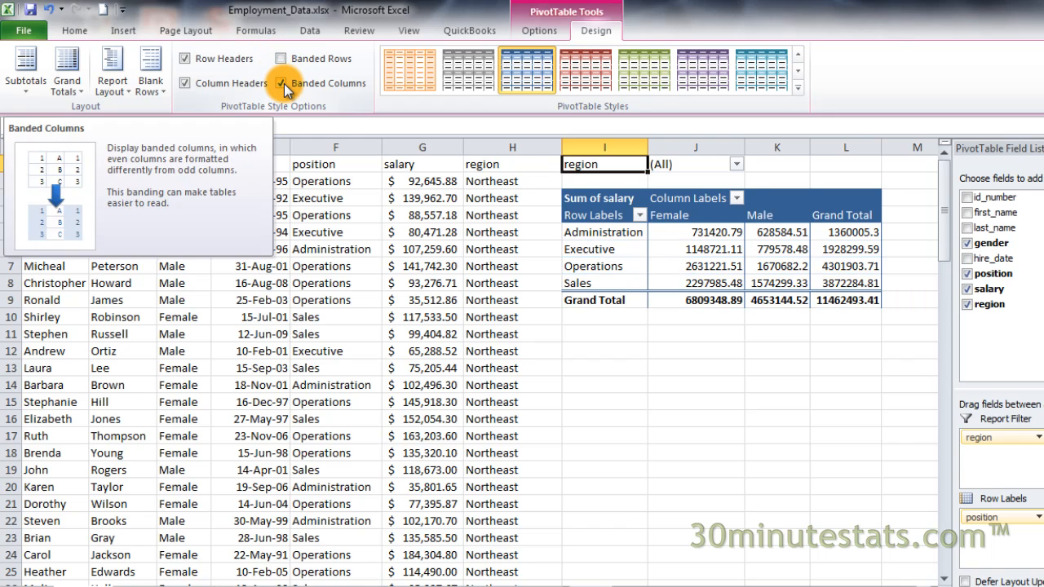
left_click(282, 84)
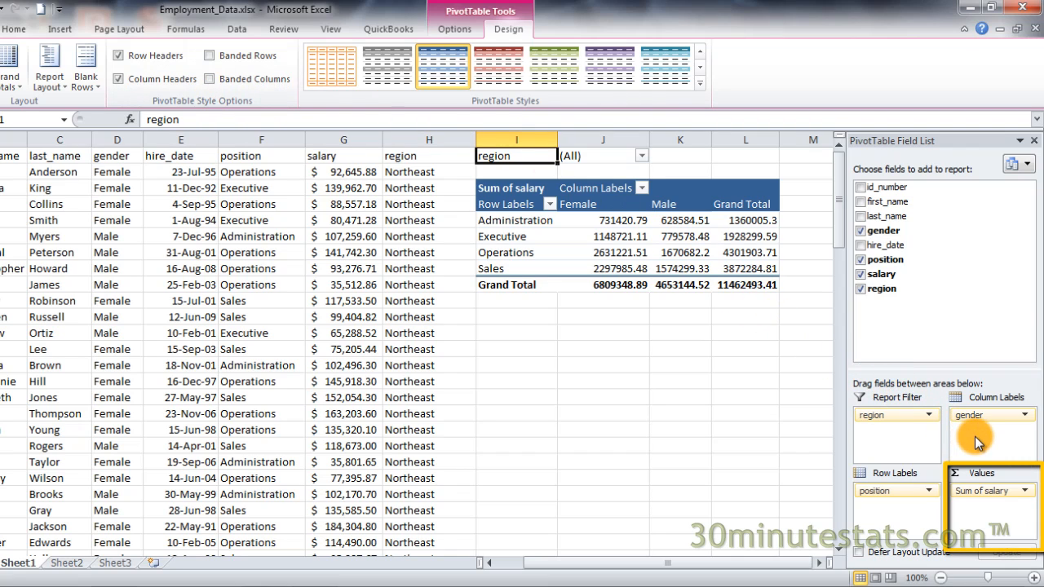
Change the salary value field's settings so that it is summarized by Average.
left_click(987, 491)
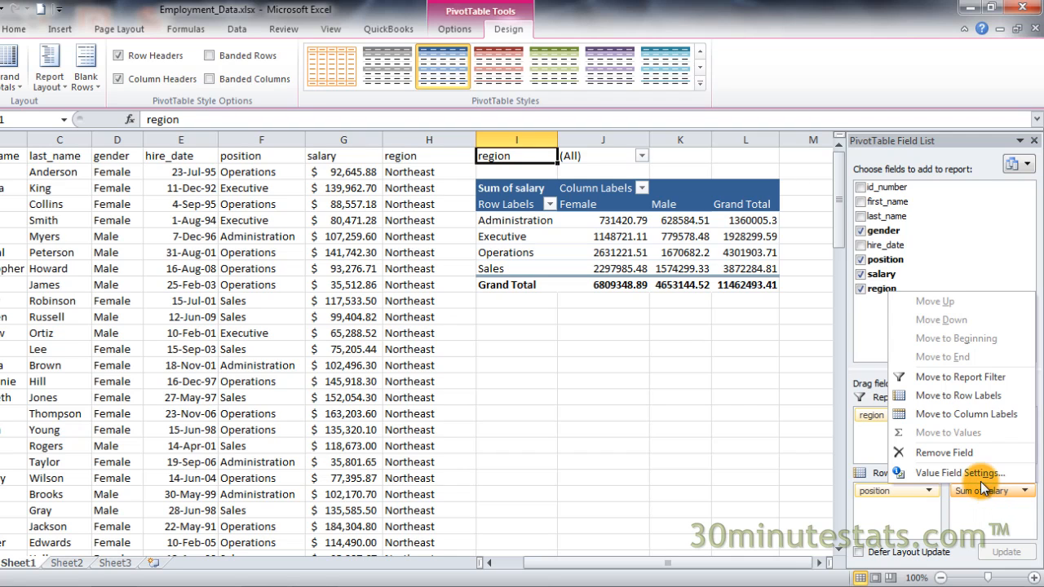
left_click(958, 473)
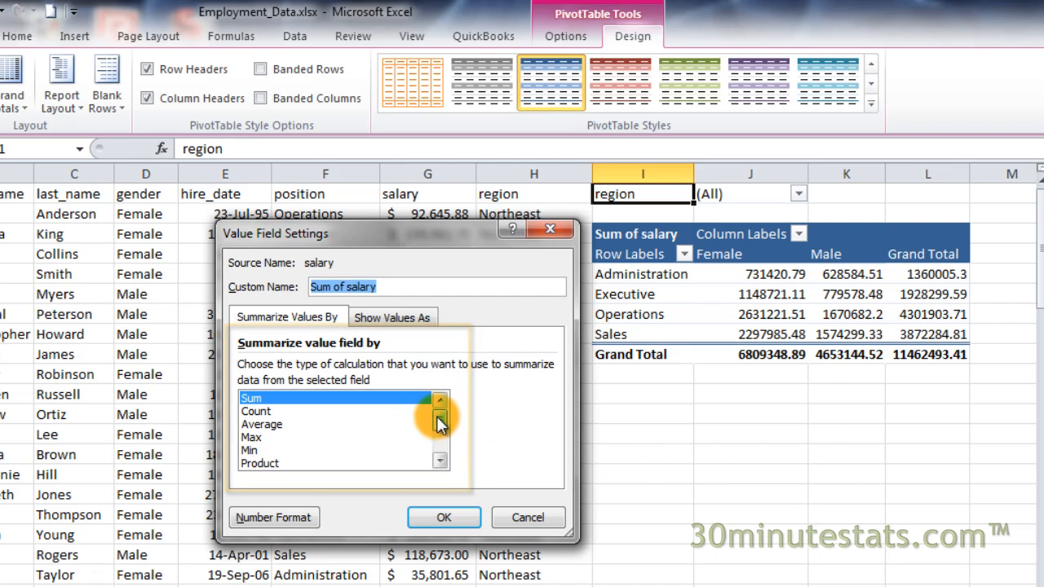
mouse_move(440, 420)
left_mouse_down()
mouse_move(445, 462)
mouse_move(441, 418)
left_mouse_up()
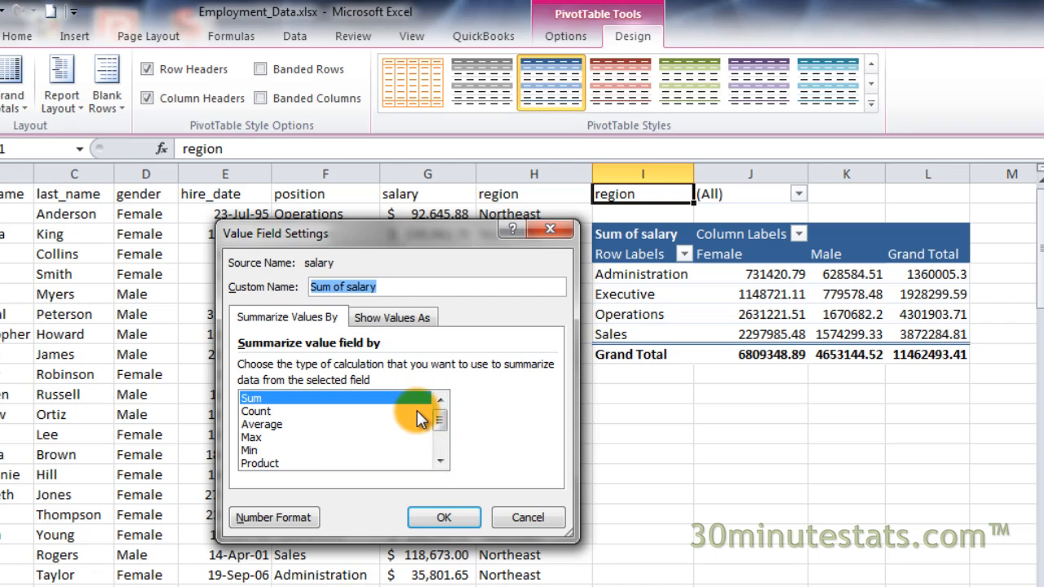
left_click(263, 426)
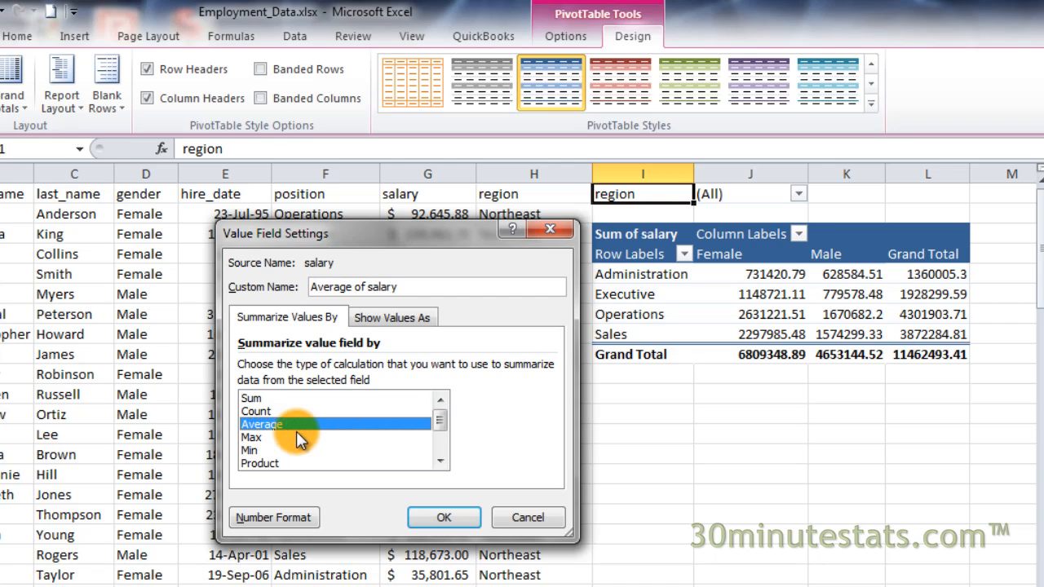
left_click(444, 517)
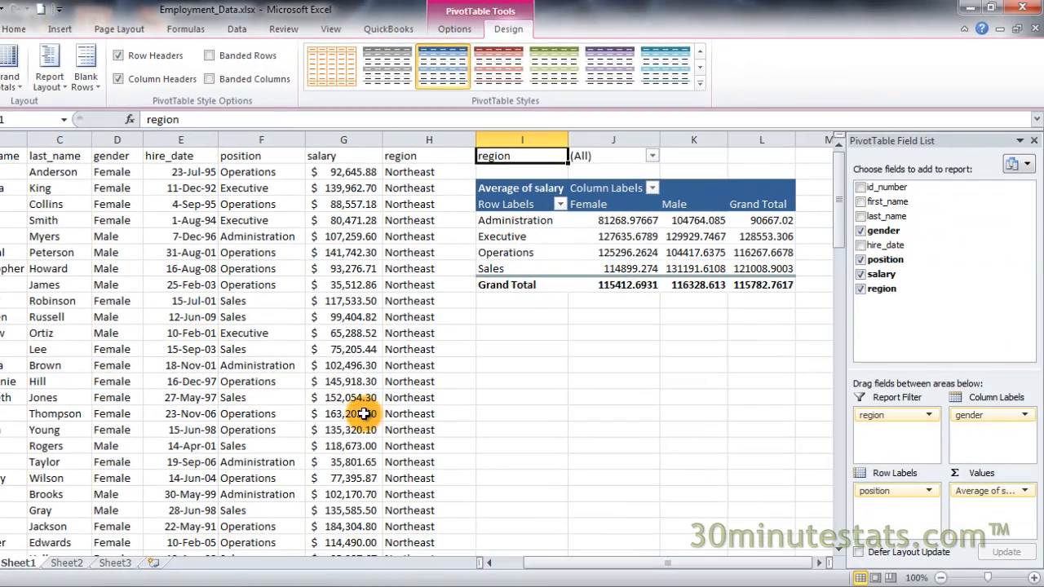
Open the number format of the average salary value field and choose the Currency category.
left_click(975, 491)
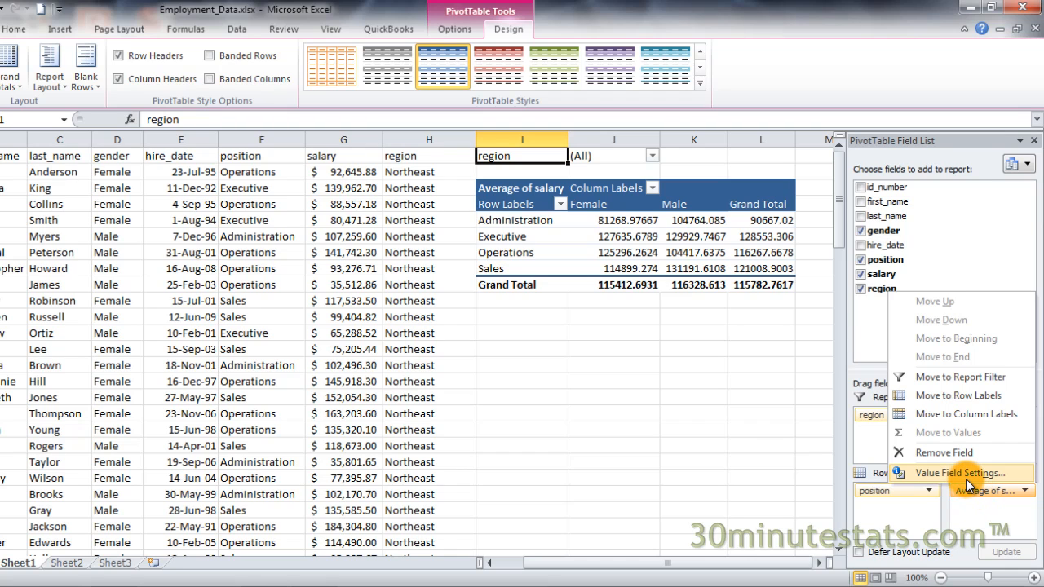
left_click(966, 474)
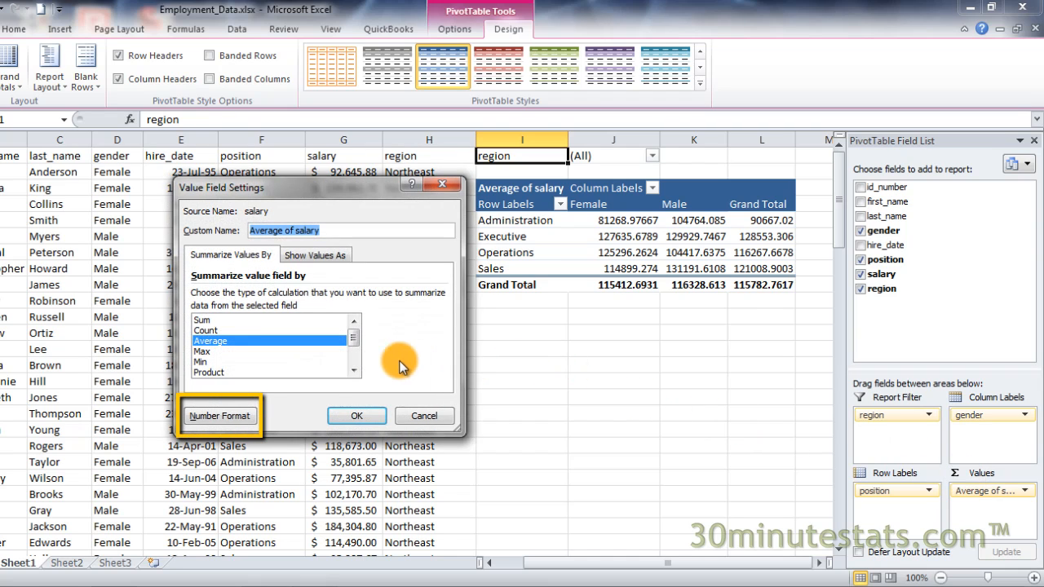
left_click(235, 416)
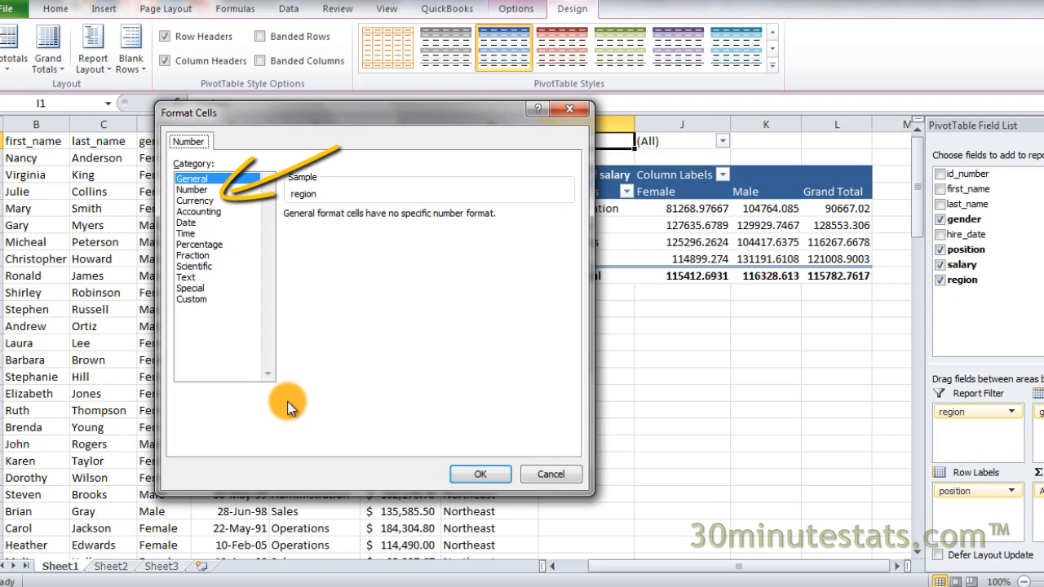
left_click(204, 201)
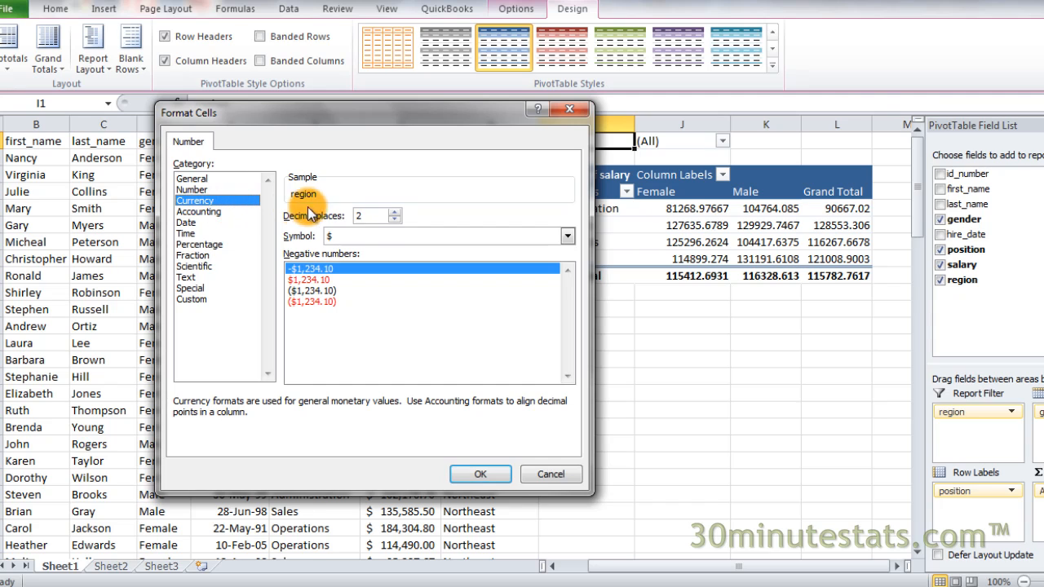
Raise the currency format's decimal places to 5 and bring them back down to 2.
left_click(395, 212)
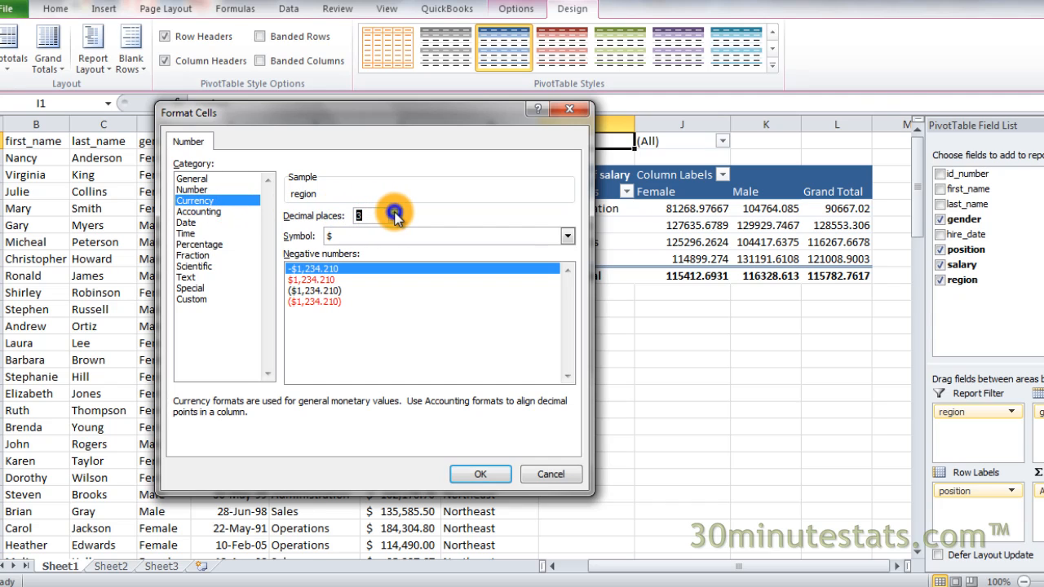
left_click(395, 212)
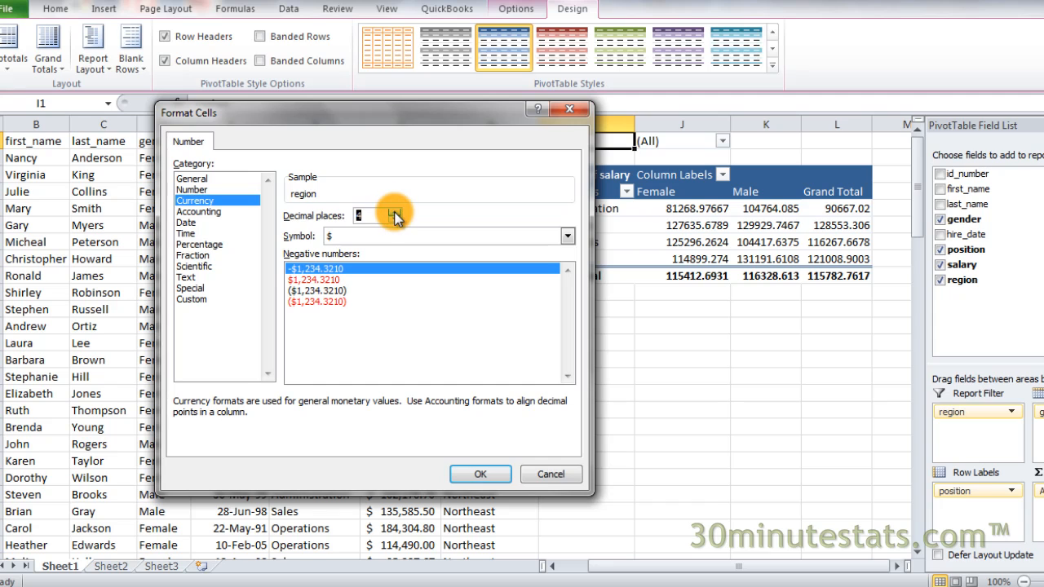
left_click(395, 212)
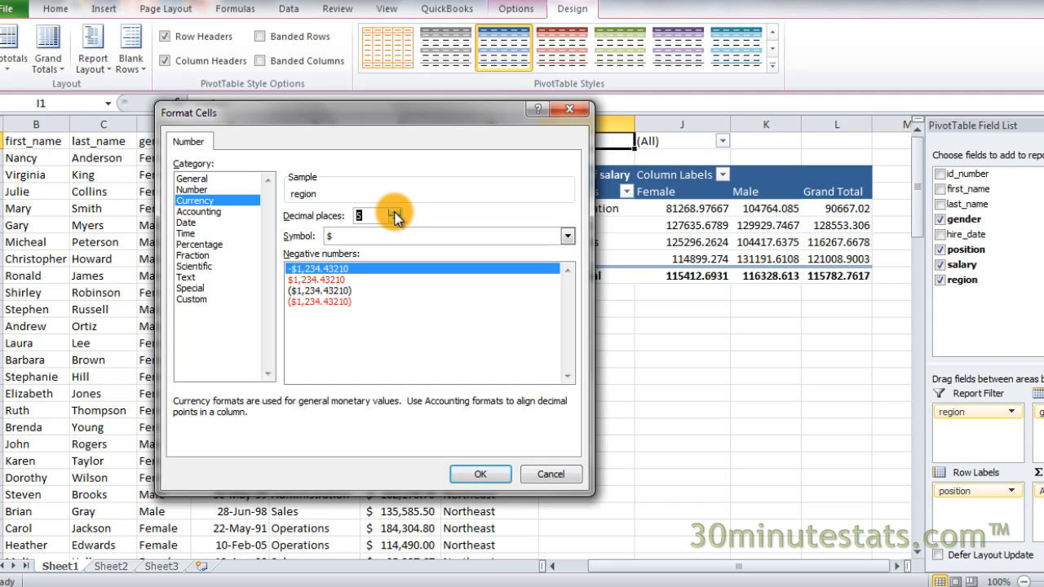
left_click(395, 220)
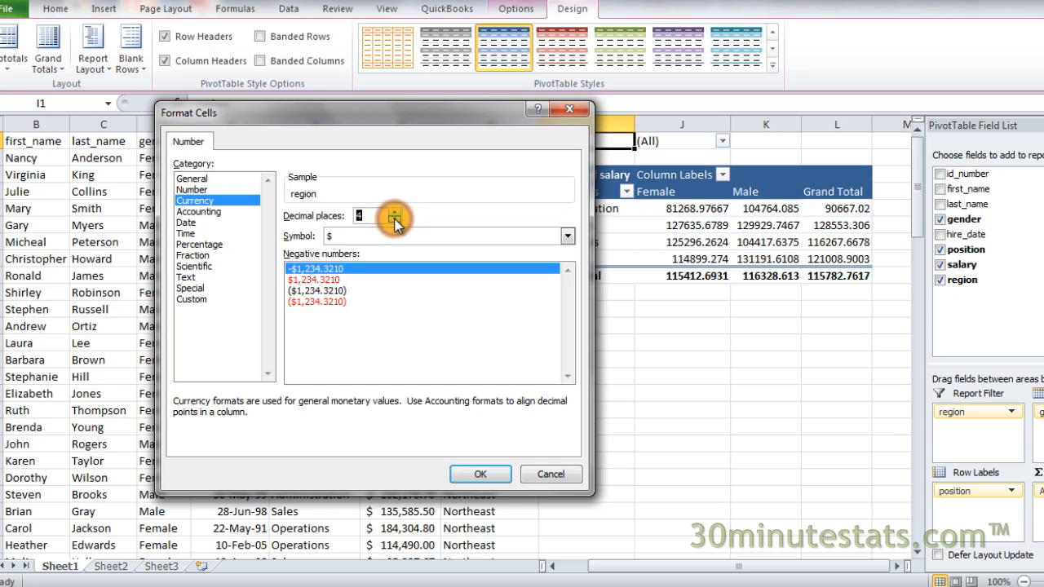
left_click(395, 221)
left_click(395, 221)
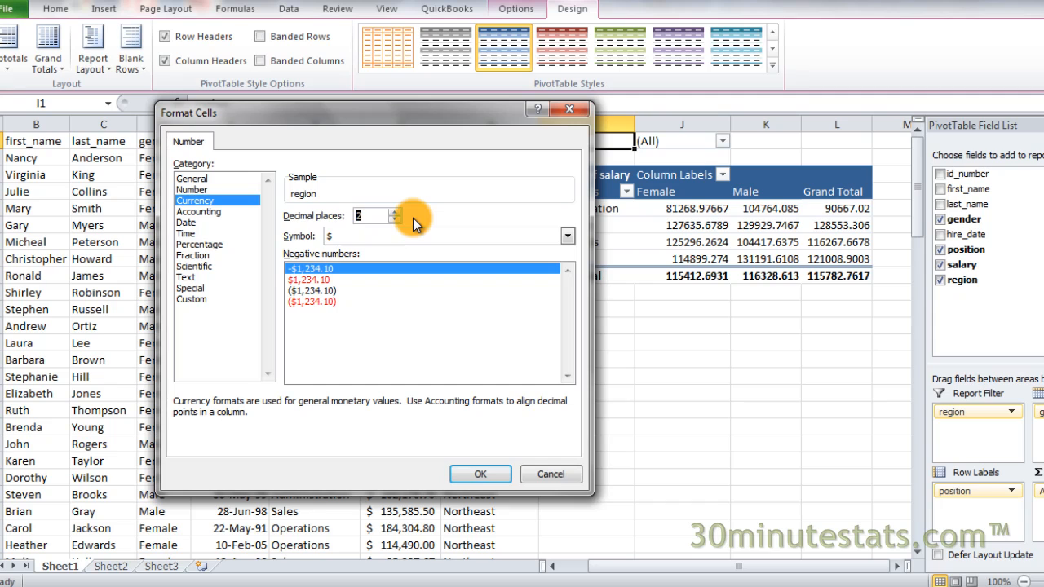
Choose $ as the currency symbol and apply the number format to the average salary field.
left_click(567, 238)
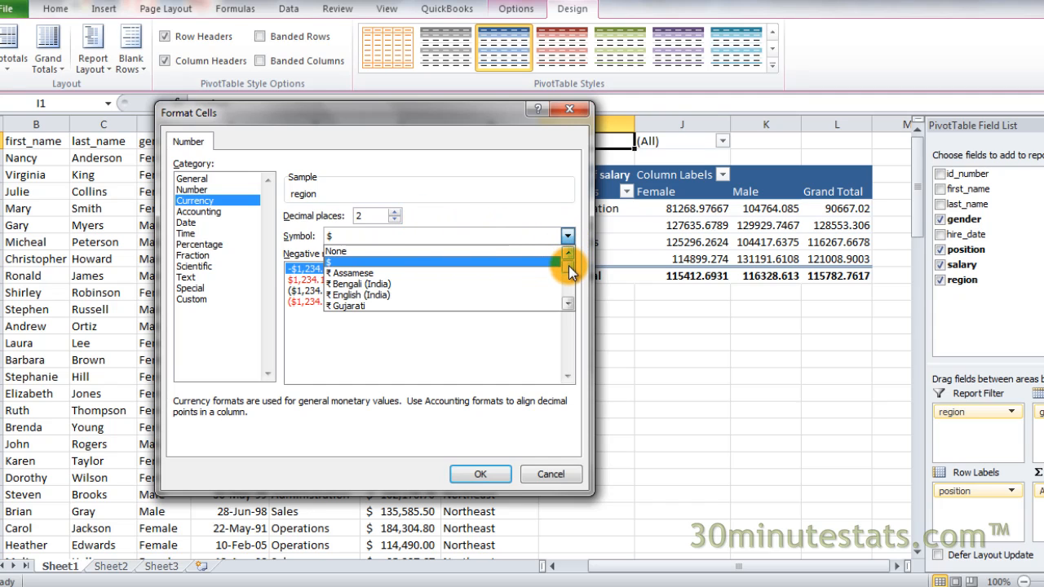
mouse_move(568, 266)
left_mouse_down()
mouse_move(568, 286)
mouse_move(568, 266)
left_mouse_up()
left_click(408, 262)
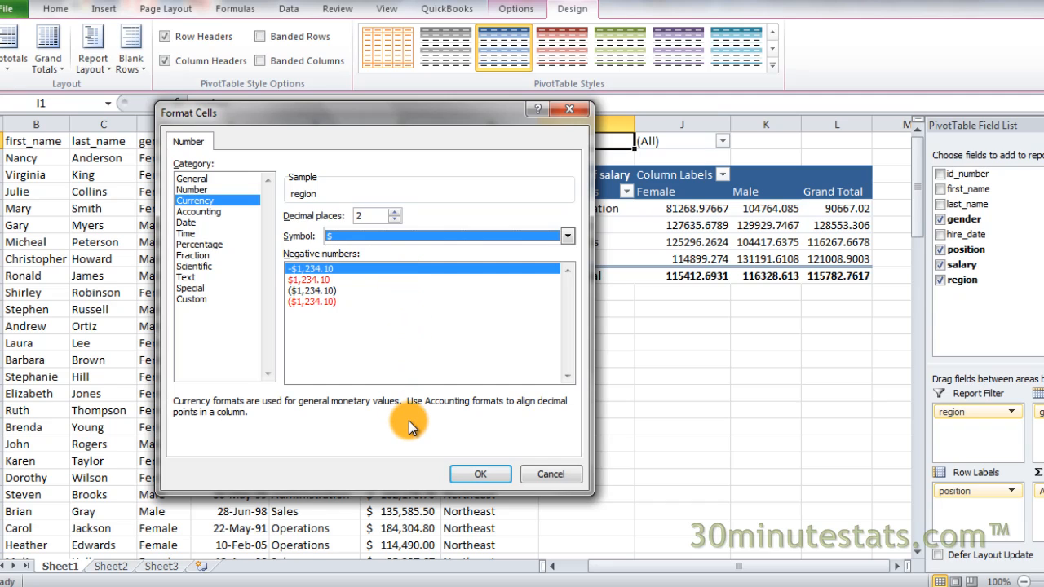
left_click(479, 473)
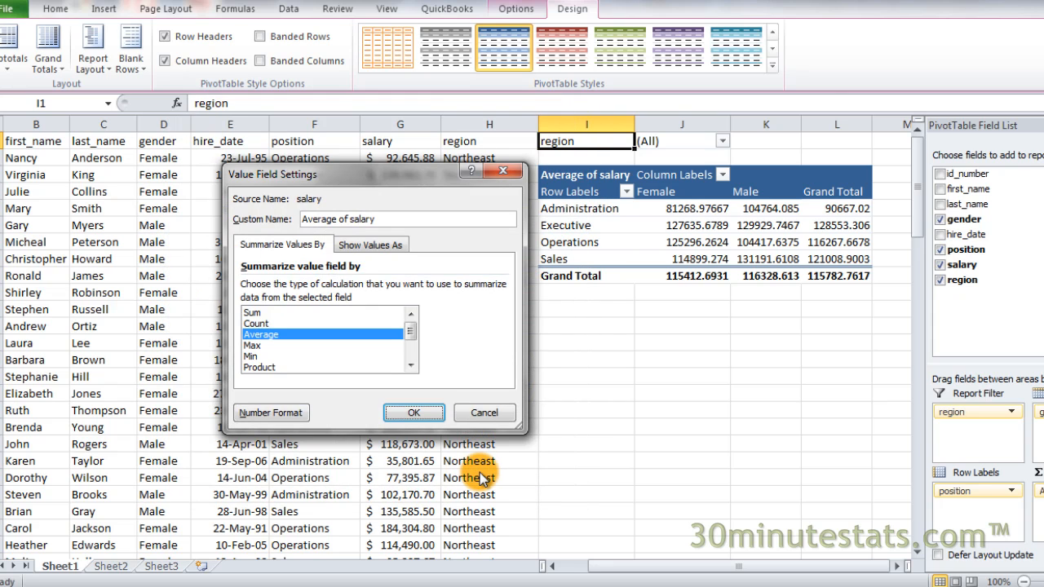
left_click(416, 412)
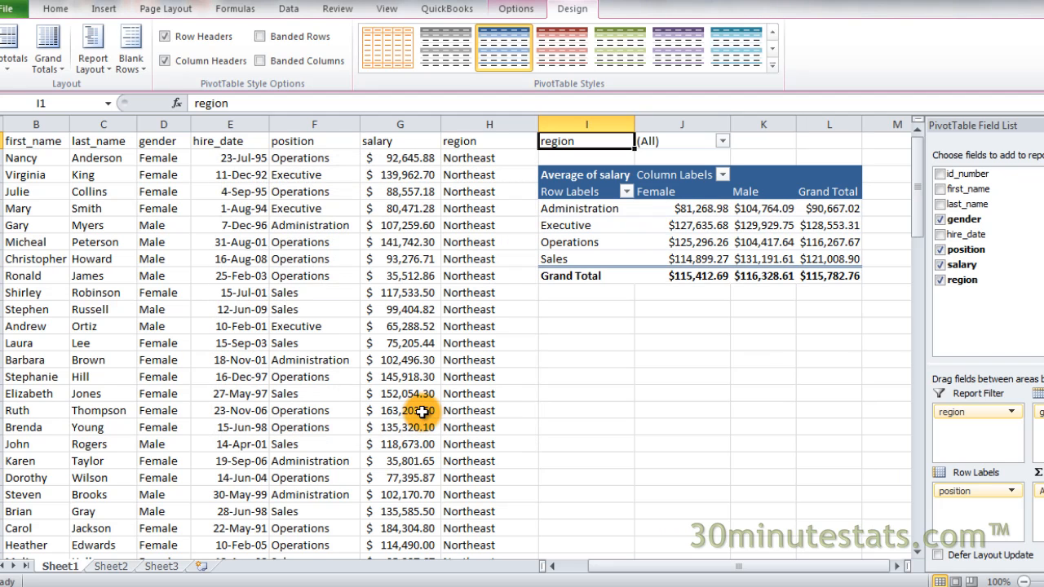